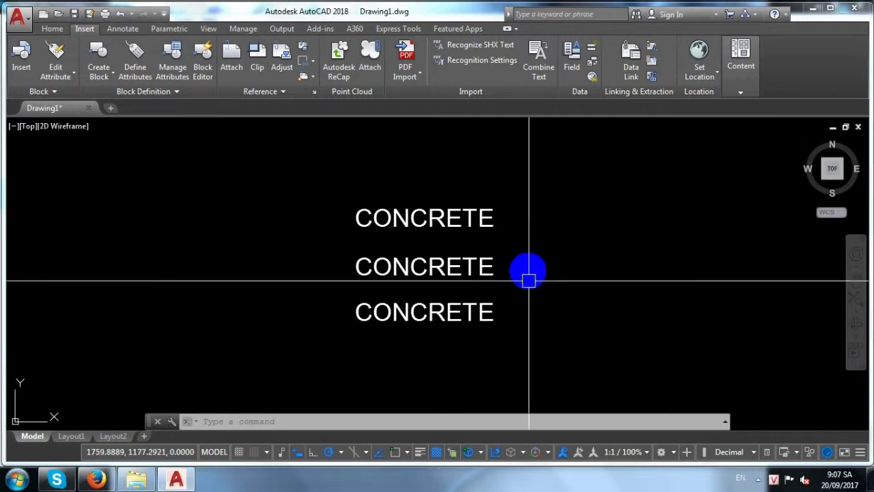
# Step: Show the top CONCRETE line in the Properties palette to check its object type
pyautogui.moveTo(526, 267); pyautogui.dragTo(546, 278, button='middle')
pyautogui.click(484, 206)
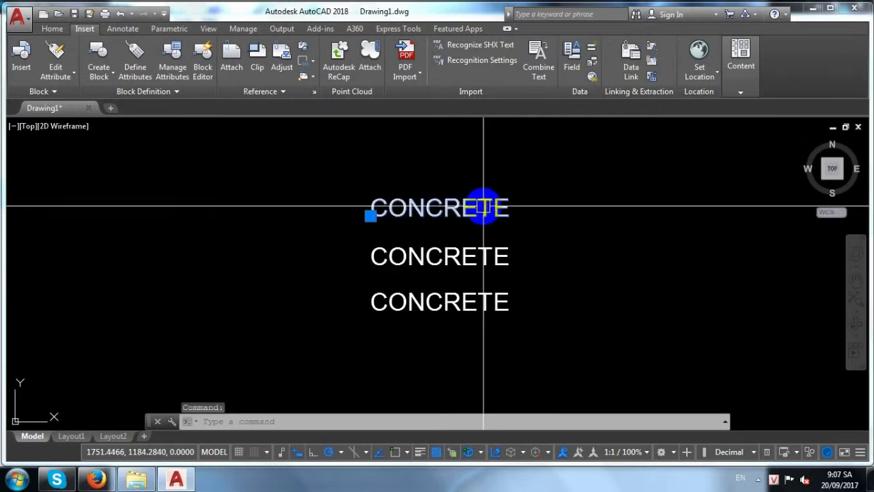
pyautogui.hotkey('ctrl', '1')
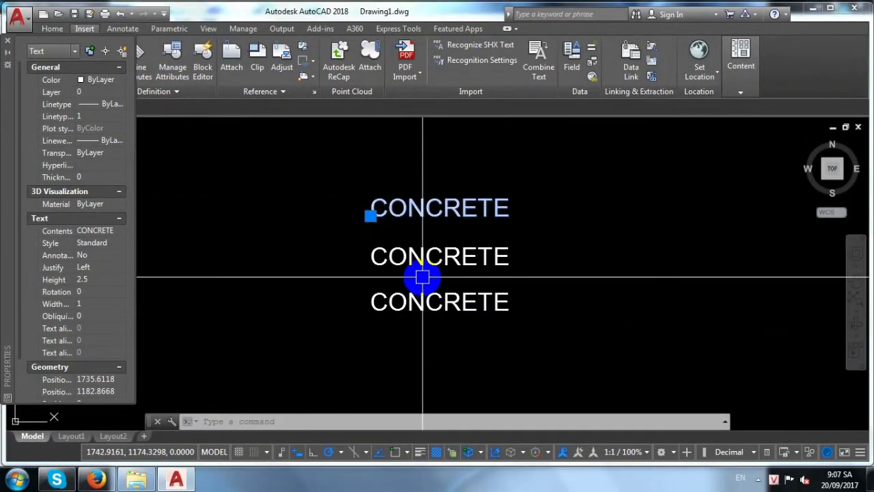
pyautogui.press('Escape')
# Step: Check the middle and bottom CONCRETE lines' object types, then recheck the top line
pyautogui.click(424, 265)
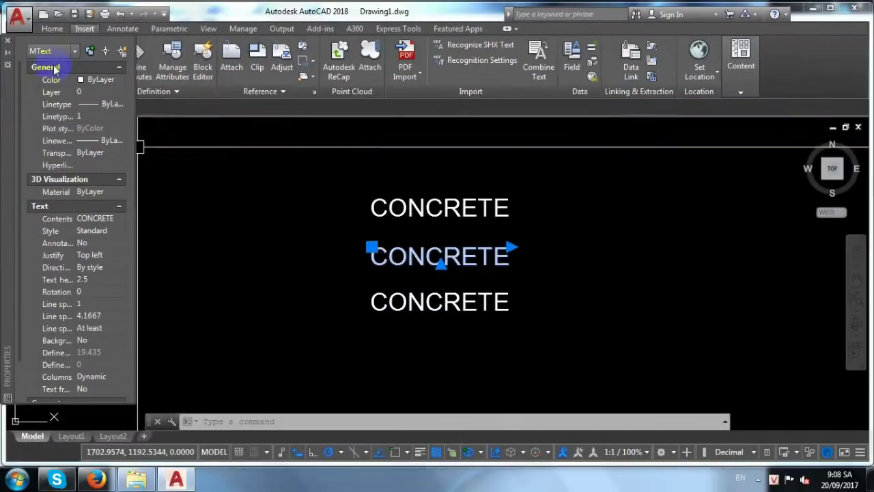
pyautogui.press('Escape')
pyautogui.click(469, 305)
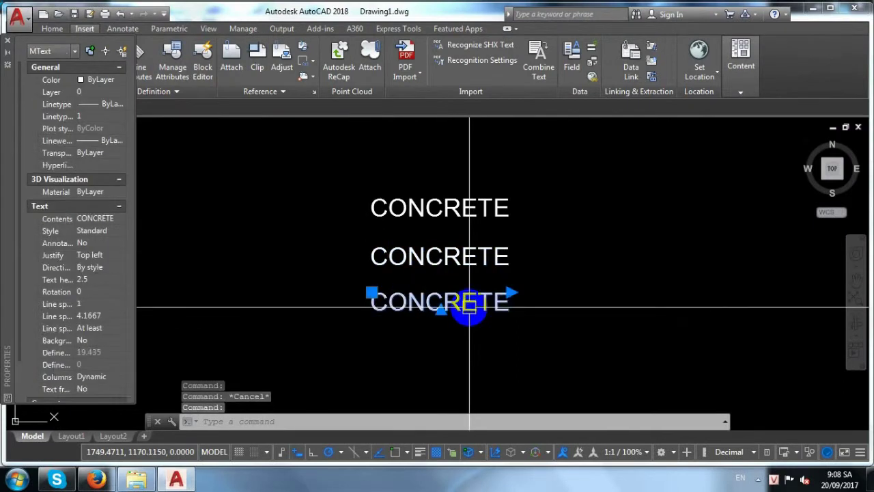
pyautogui.press('Escape')
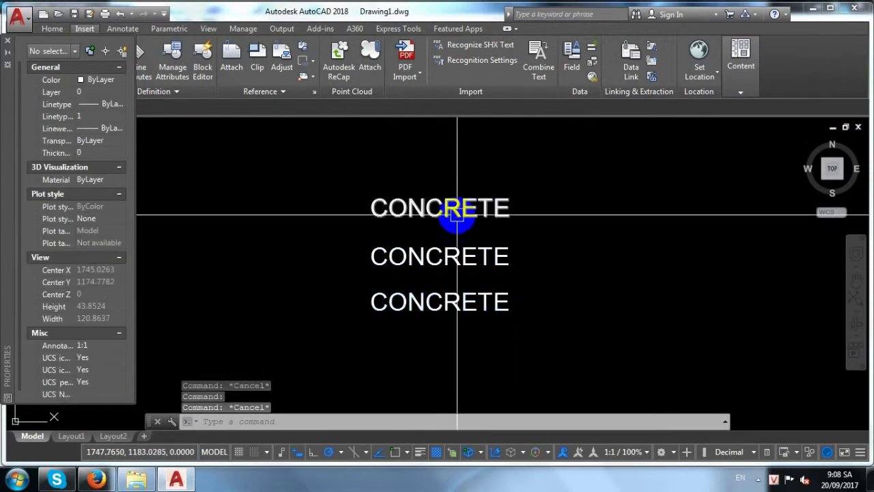
pyautogui.click(457, 214)
pyautogui.press('Escape')
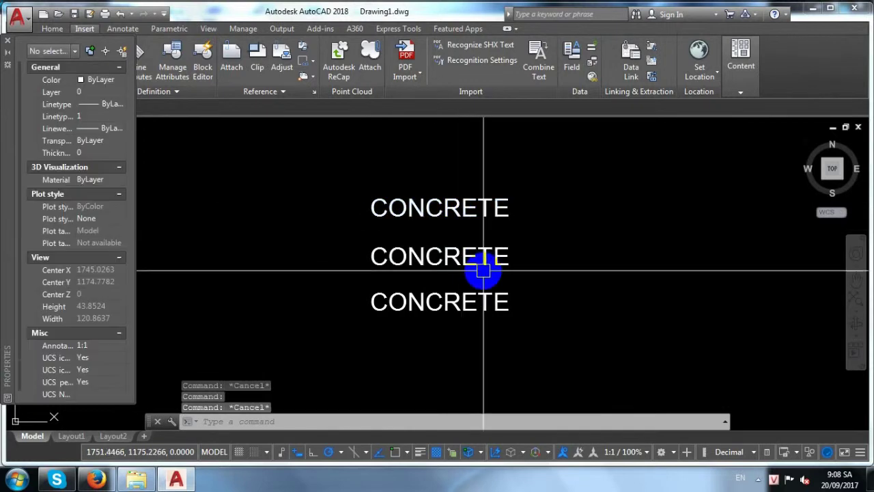
# Step: Explode the middle and bottom CONCRETE MText lines with X (EXPLODE)
pyautogui.write('x')
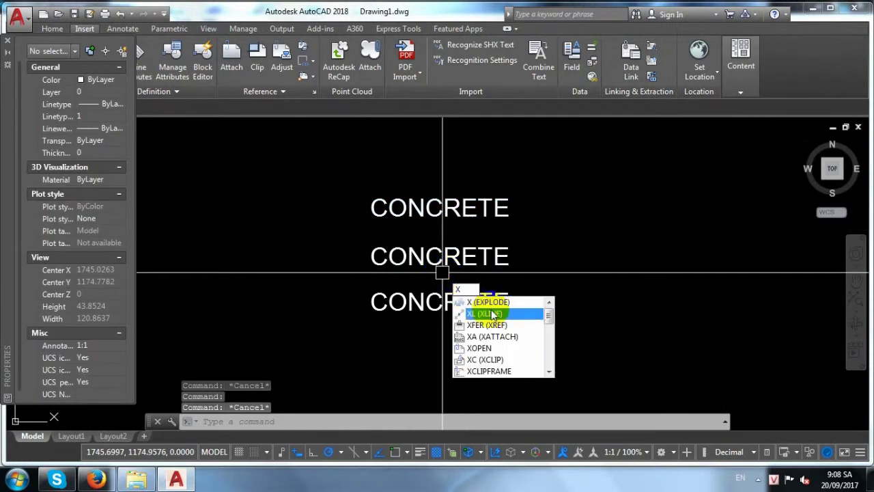
pyautogui.press('Return')
pyautogui.click(475, 260)
pyautogui.press('Return')
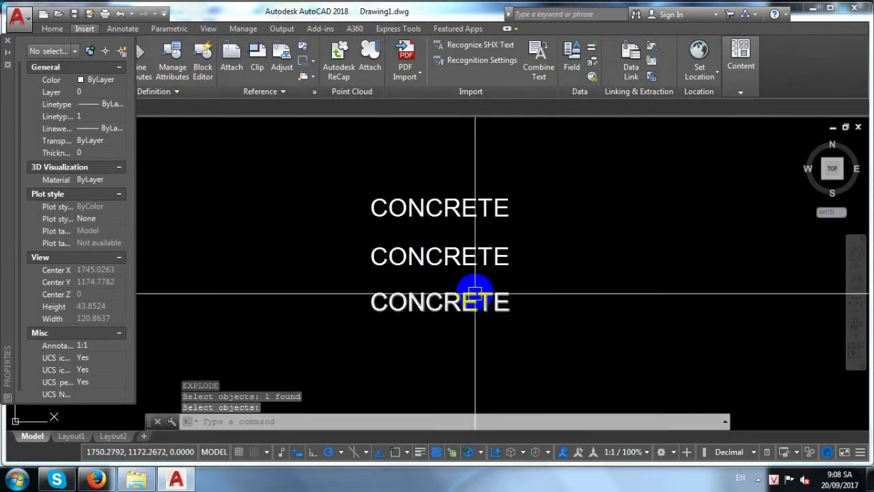
pyautogui.press('Return')
pyautogui.click(474, 301)
pyautogui.press('Return')
# Step: Window-select all three CONCRETE text lines
pyautogui.click(572, 326)
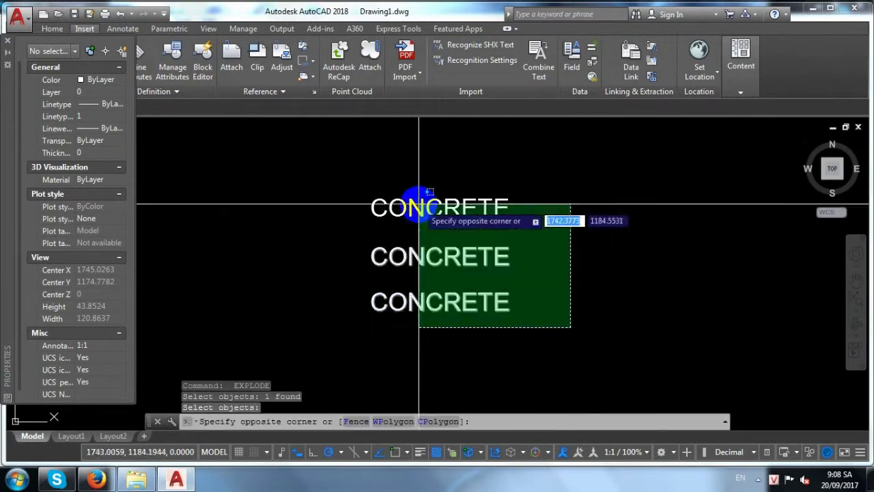
pyautogui.click(378, 185)
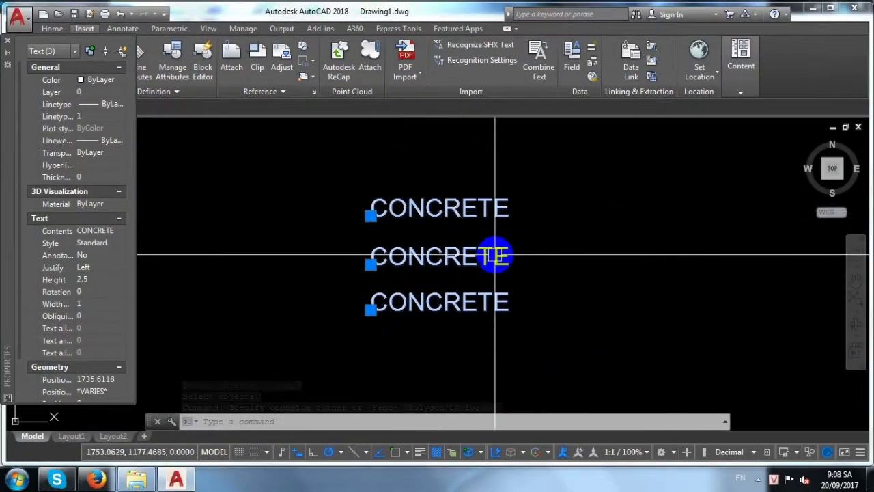
pyautogui.press('Escape')
pyautogui.click(605, 359)
pyautogui.click(451, 211)
# Step: Copy the three CONCRETE lines to the right of the originals with CO
pyautogui.scroll(-2, 403, 185)
pyautogui.moveTo(403, 185); pyautogui.dragTo(417, 249, button='middle')
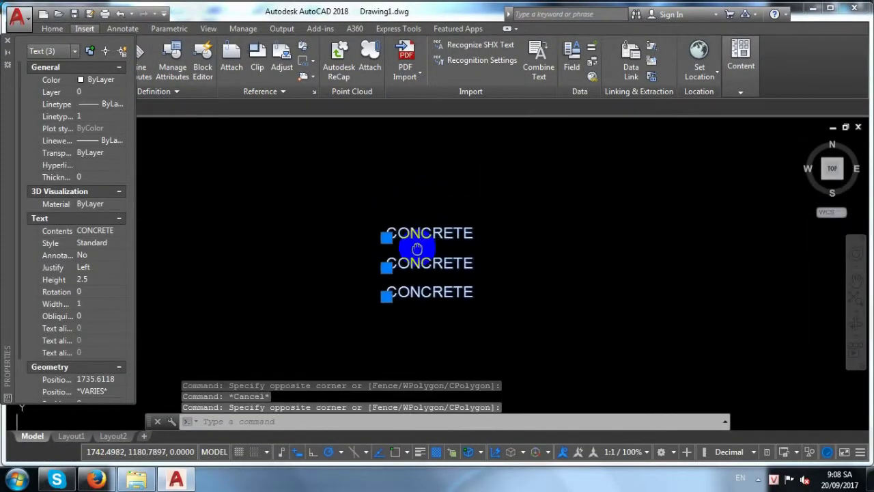
pyautogui.write('co')
pyautogui.press('Return')
pyautogui.click(380, 205)
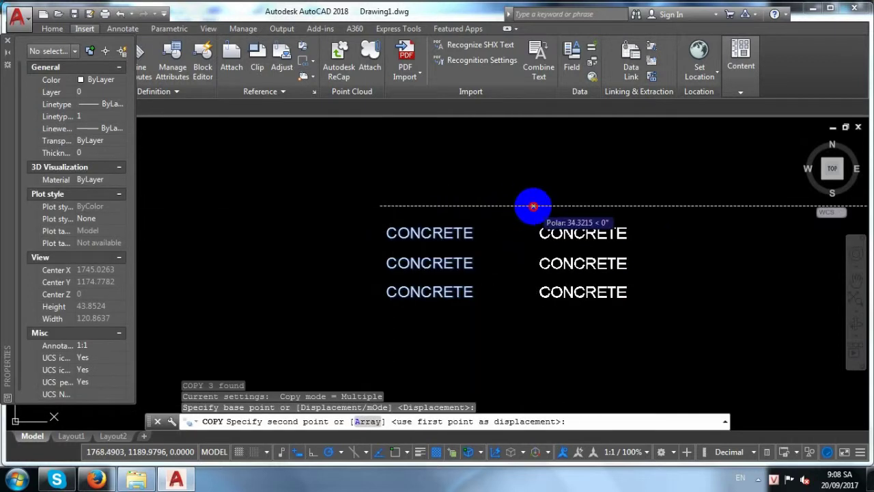
pyautogui.click(534, 205)
pyautogui.moveTo(635, 272); pyautogui.dragTo(488, 248, button='middle')
pyautogui.press('Escape')
# Step: Move the three copied CONCRETE lines farther to the right
pyautogui.click(375, 176)
pyautogui.click(524, 287)
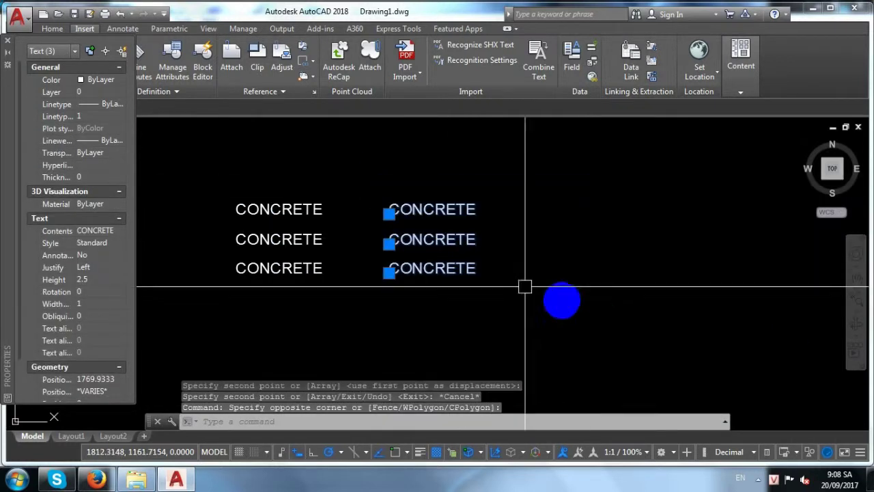
pyautogui.write('m')
pyautogui.press('Return')
pyautogui.click(433, 231)
pyautogui.click(567, 234)
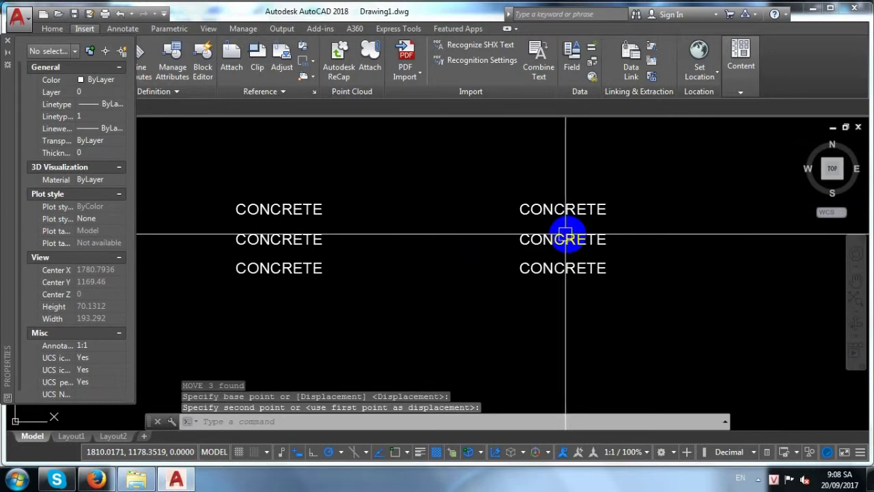
pyautogui.moveTo(388, 235); pyautogui.dragTo(559, 258, button='middle')
# Step: Select the left column's three lines, then clear the selection and close the Properties palette
pyautogui.click(576, 332)
pyautogui.click(492, 244)
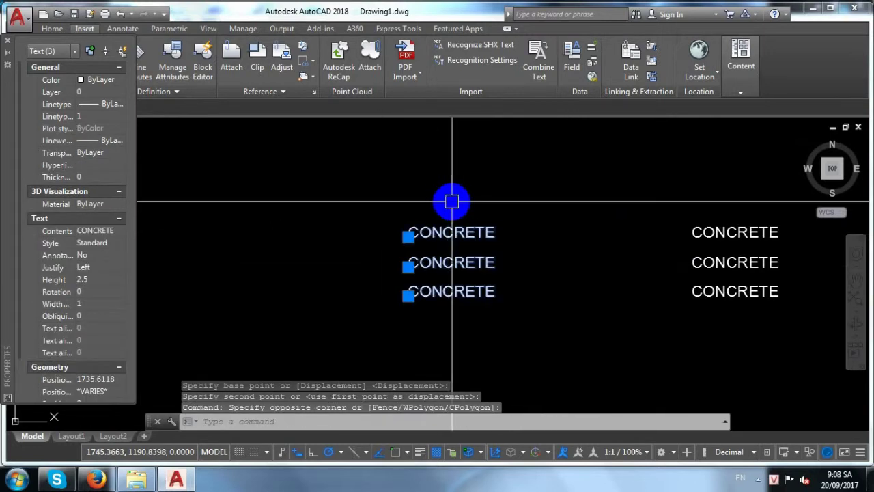
pyautogui.press('Escape')
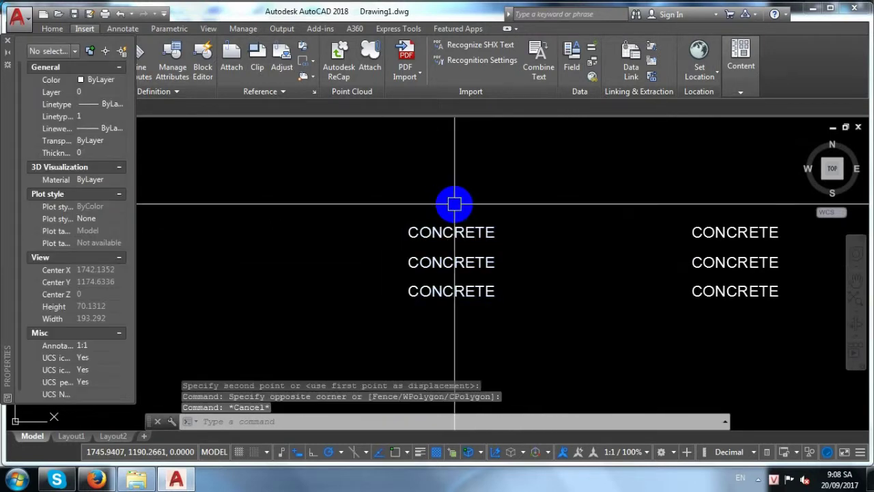
pyautogui.write('Q')
pyautogui.press('Return')
pyautogui.press('Escape')
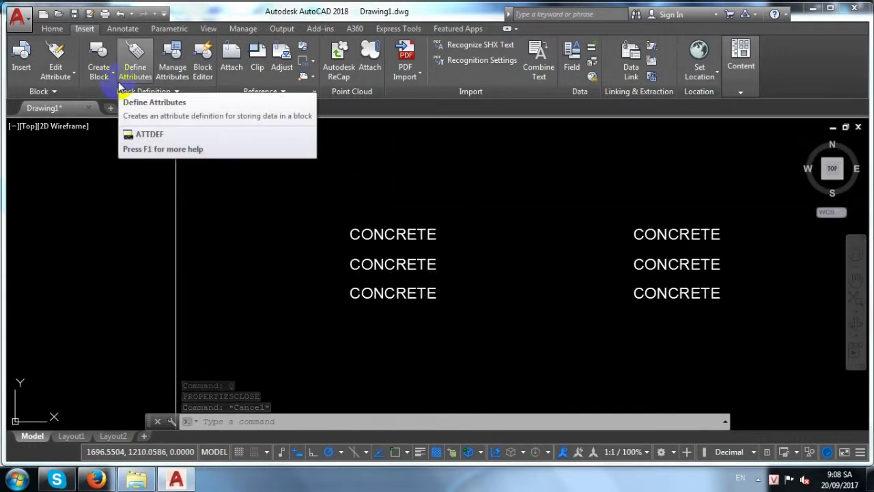
# Step: Merge the left column's three CONCRETE lines into one MText with Express Tools Convert to Mtext
pyautogui.click(405, 31)
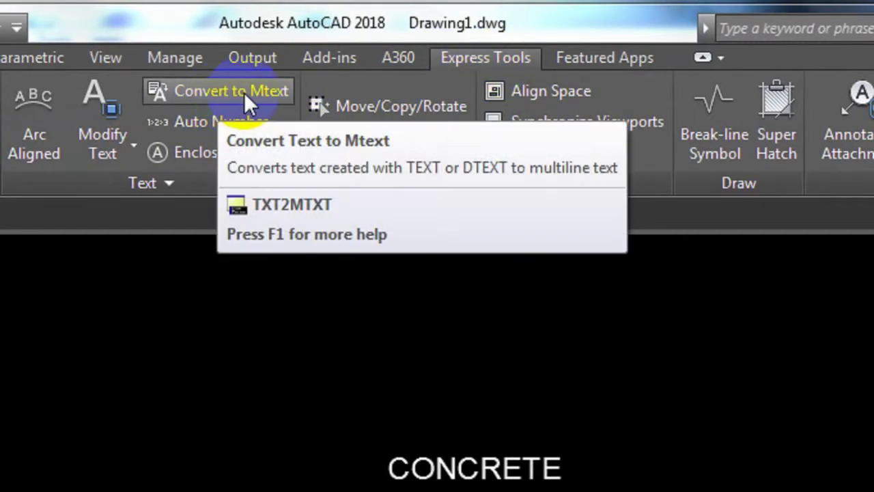
pyautogui.click(244, 92)
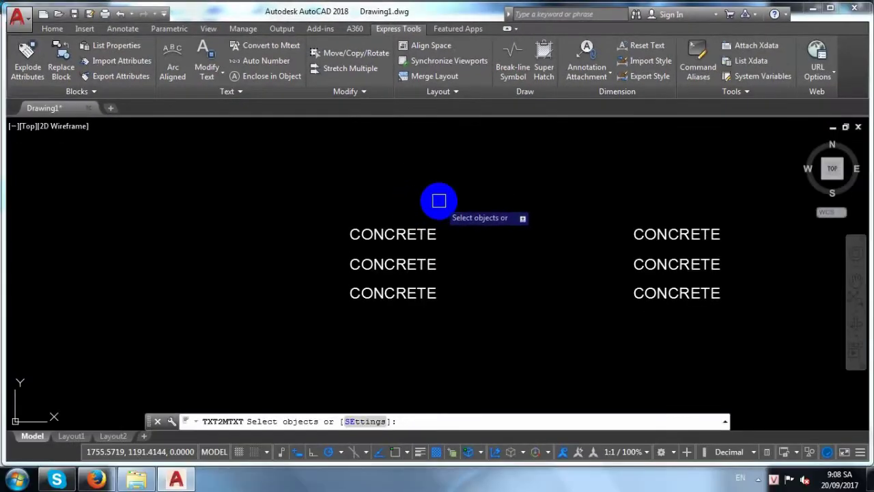
pyautogui.click(439, 199)
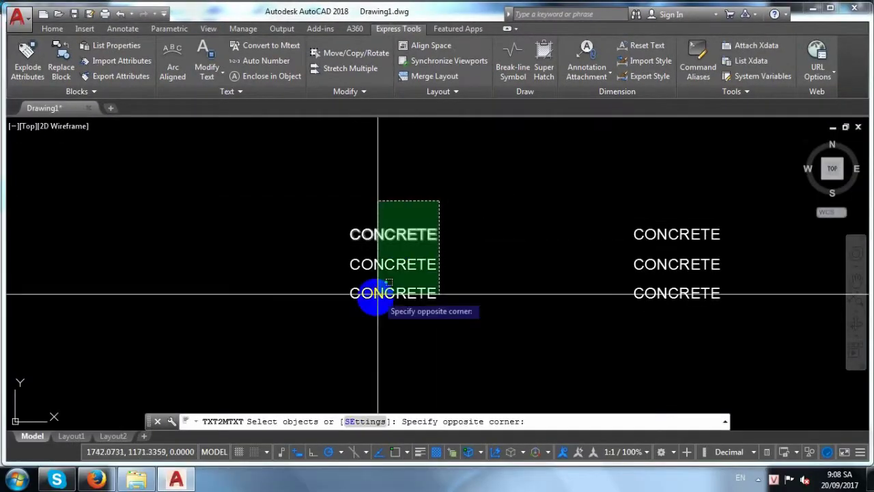
pyautogui.click(372, 301)
pyautogui.press('Return')
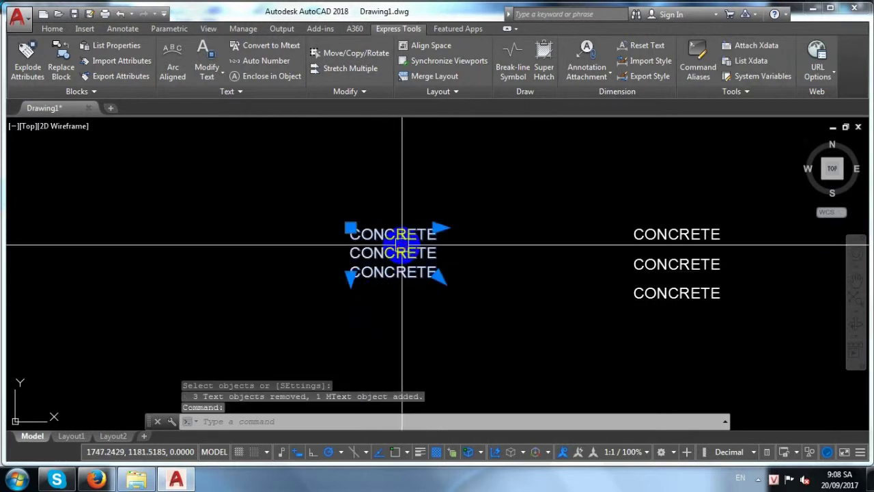
pyautogui.doubleClick(400, 250)
pyautogui.click(499, 281)
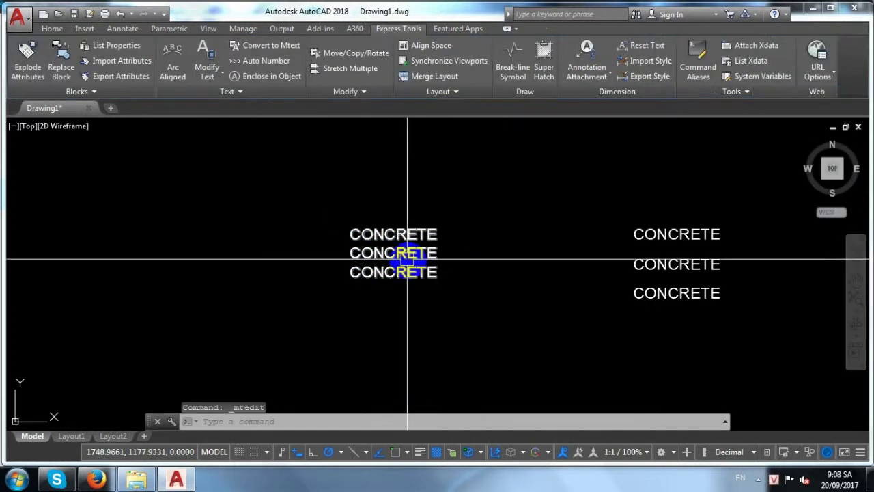
pyautogui.click(400, 253)
pyautogui.hotkey('ctrl', '1')
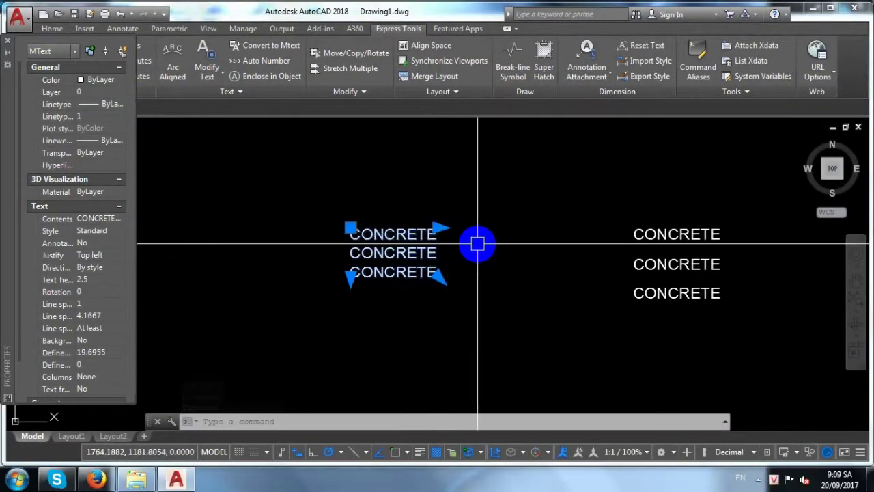
pyautogui.press('Escape')
pyautogui.click(432, 272)
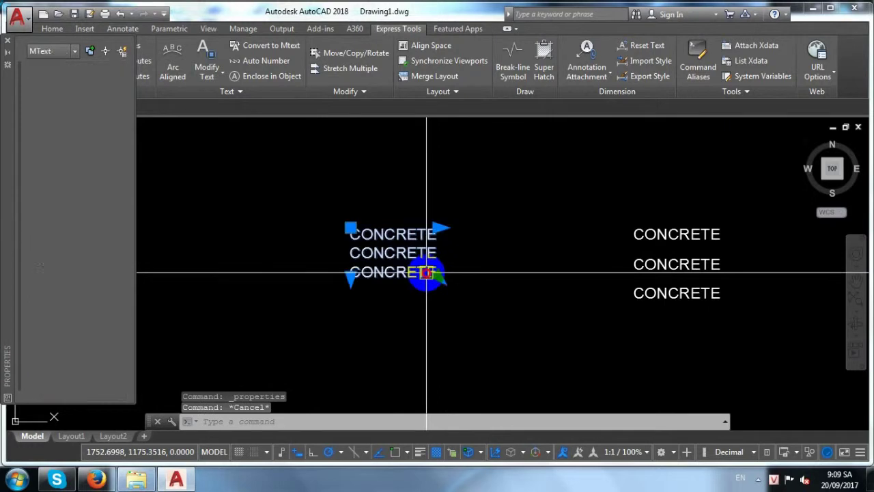
pyautogui.press('Escape')
pyautogui.press('Escape')
pyautogui.moveTo(530, 272); pyautogui.dragTo(447, 273, button='middle')
pyautogui.click(785, 334)
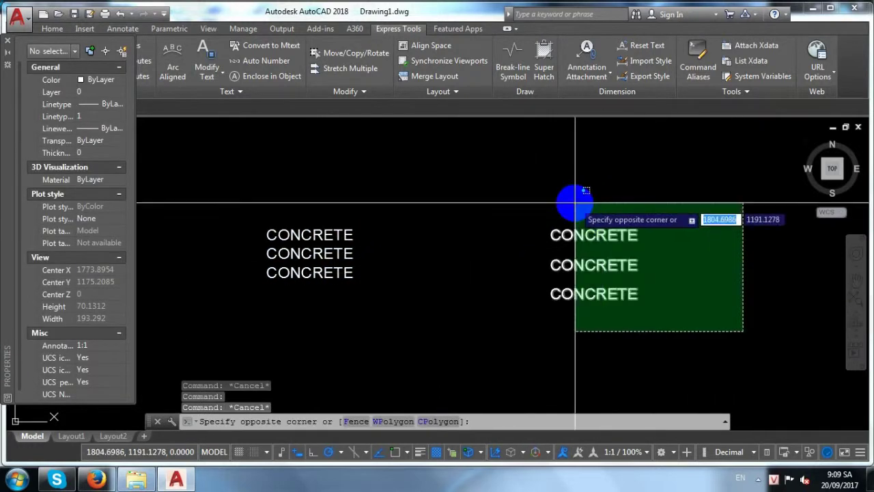
pyautogui.click(572, 200)
pyautogui.press('Escape')
pyautogui.moveTo(480, 238); pyautogui.dragTo(493, 234, button='middle')
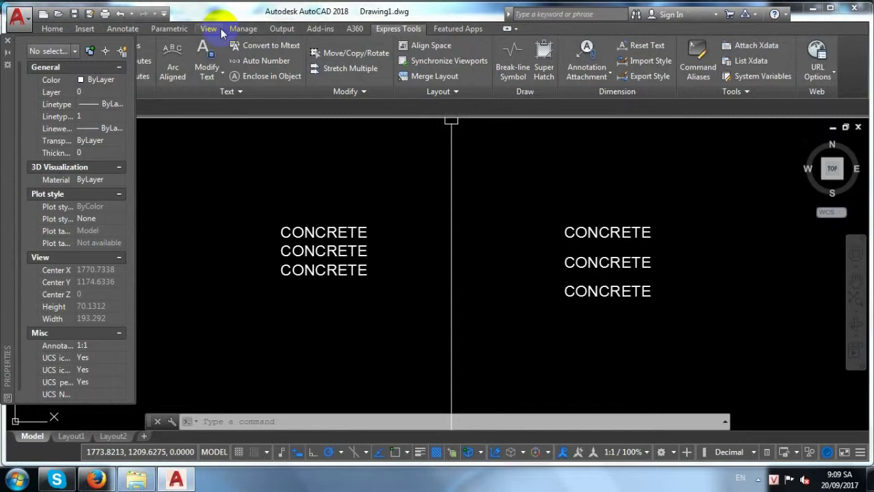
pyautogui.hotkey('ctrl', '1')
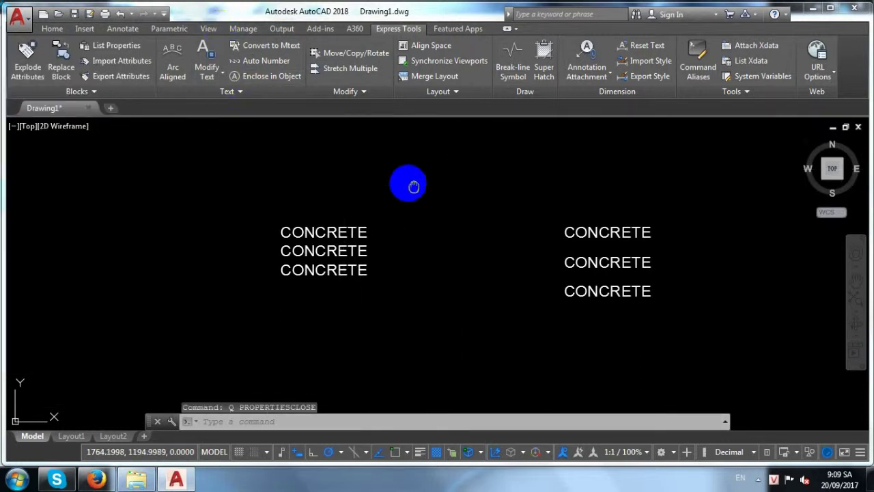
# Step: Combine the three right-hand CONCRETE texts with the Insert tab's Combine Text tool
pyautogui.moveTo(414, 186); pyautogui.dragTo(437, 214, button='middle')
pyautogui.press('Escape')
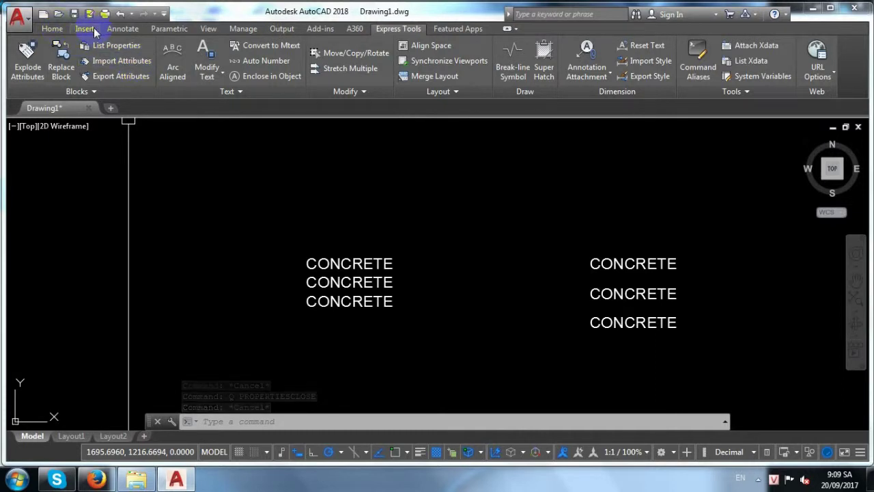
pyautogui.click(94, 31)
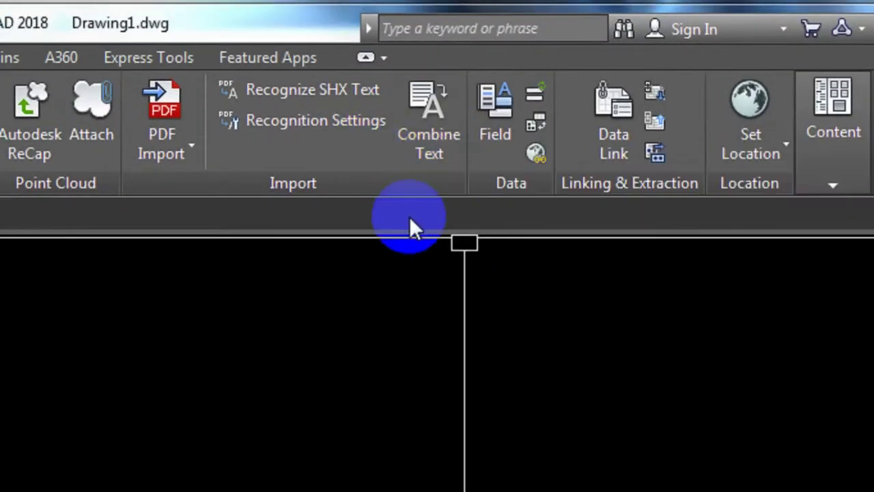
pyautogui.click(425, 152)
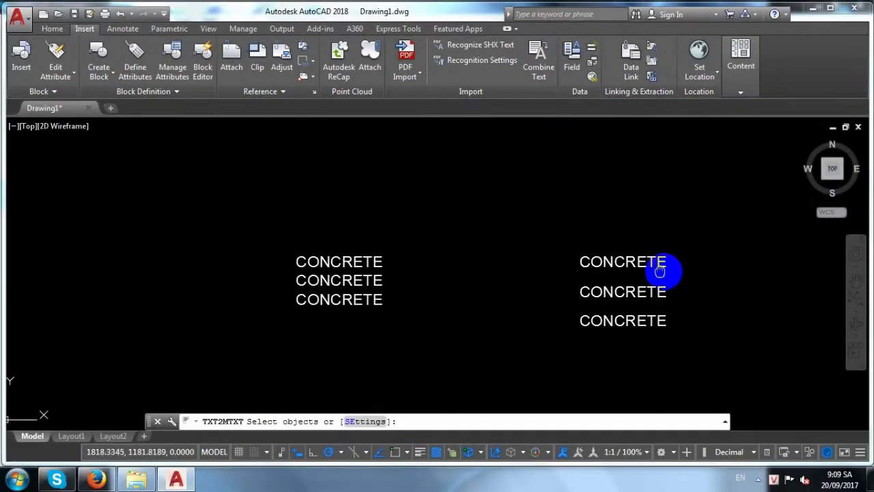
pyautogui.moveTo(651, 267); pyautogui.dragTo(537, 234, button='middle')
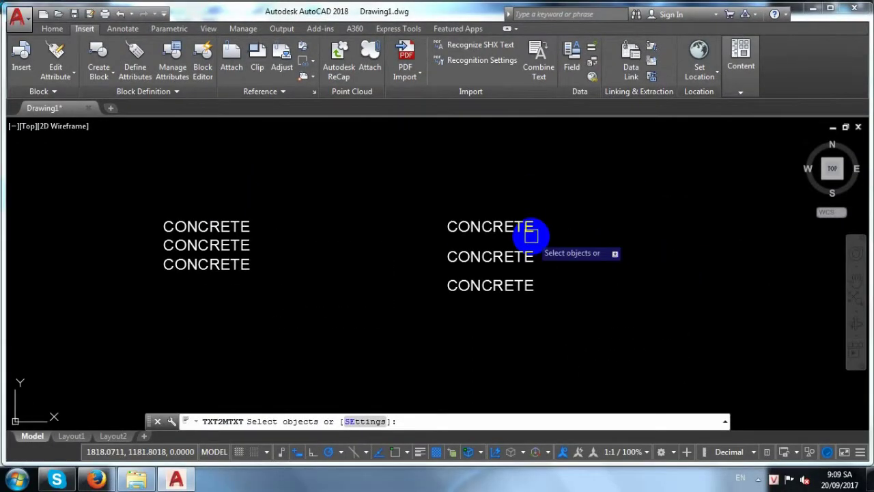
pyautogui.click(589, 315)
pyautogui.click(476, 189)
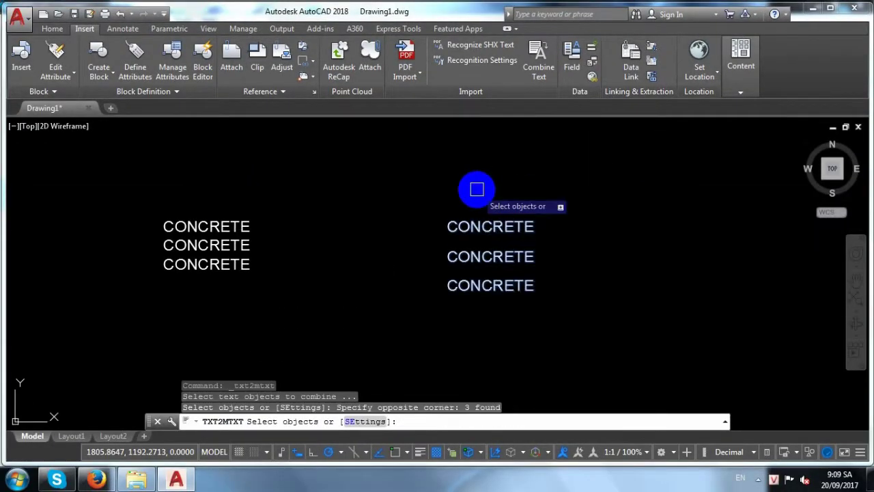
pyautogui.press('Return')
# Step: Open the combined right-hand text in the editor to check it, then select it
pyautogui.doubleClick(523, 247)
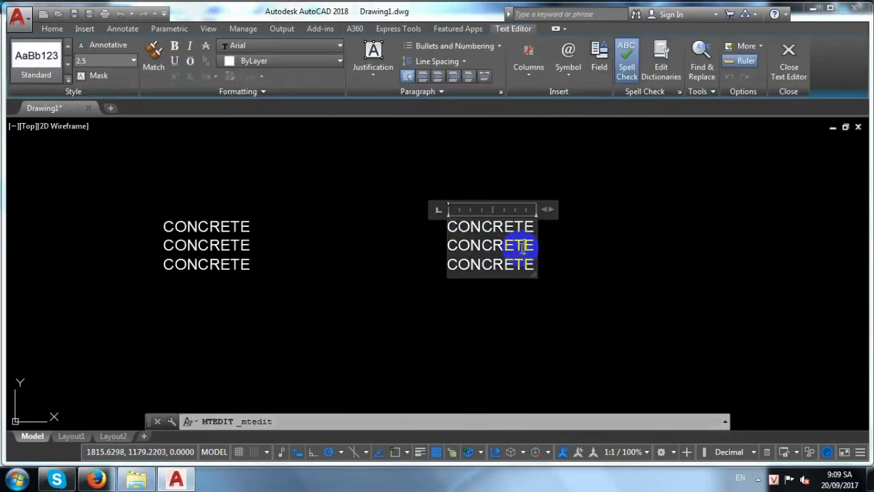
pyautogui.click(615, 301)
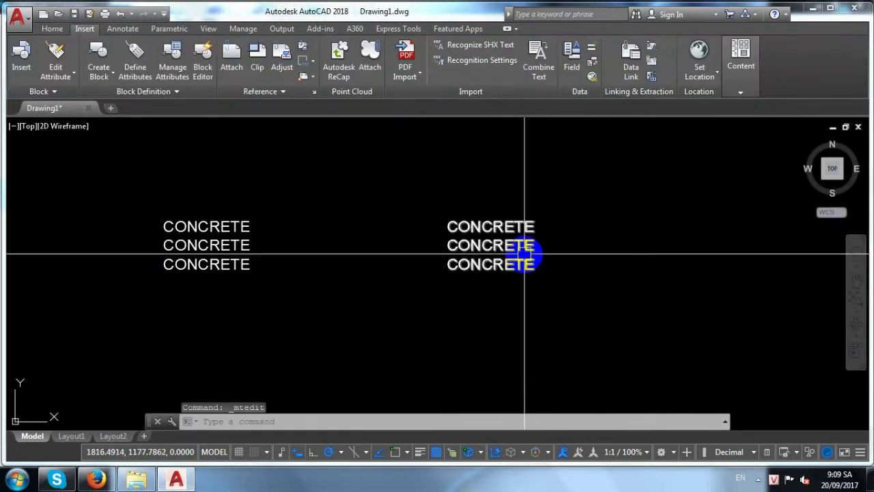
pyautogui.click(623, 290)
pyautogui.click(446, 186)
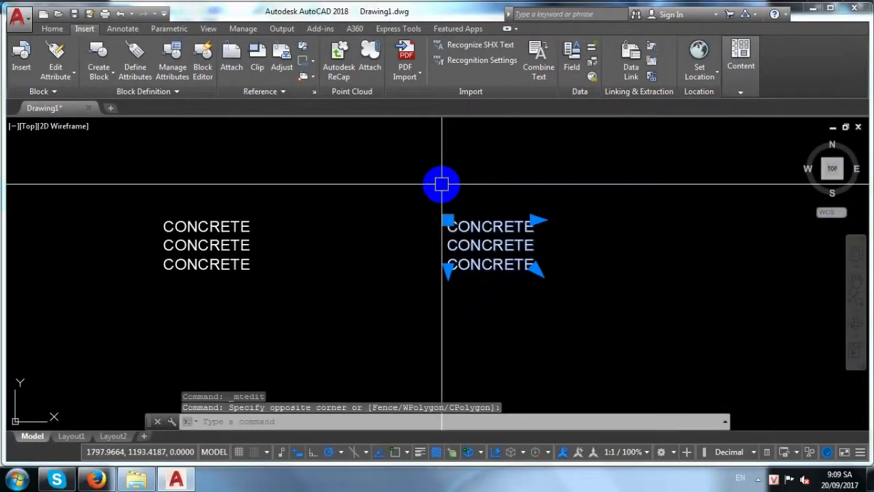
pyautogui.press('Escape')
pyautogui.moveTo(459, 259); pyautogui.dragTo(492, 263, button='middle')
pyautogui.click(444, 188)
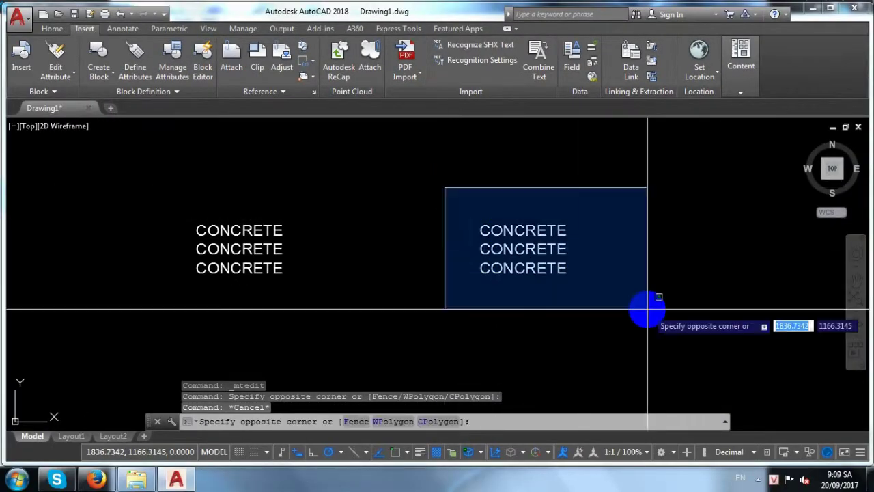
pyautogui.click(647, 308)
pyautogui.write('m')
pyautogui.press('Return')
pyautogui.click(511, 232)
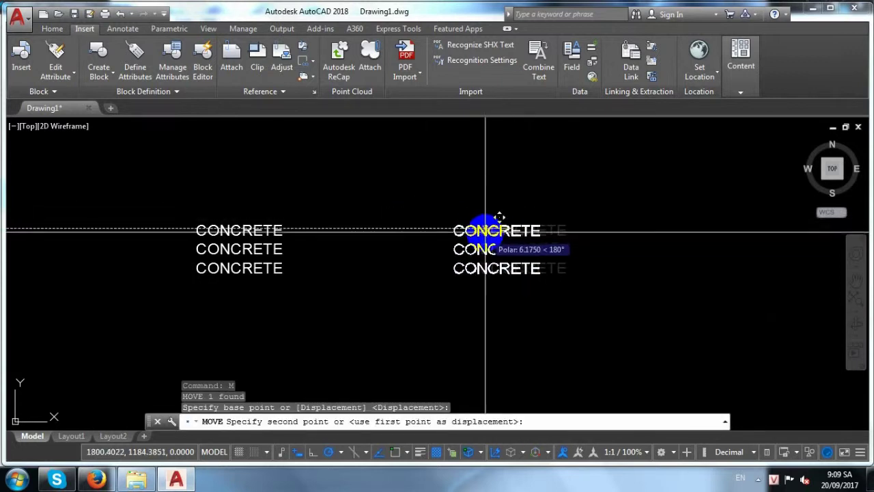
pyautogui.press('Escape')
pyautogui.moveTo(514, 209); pyautogui.dragTo(579, 223, button='middle')
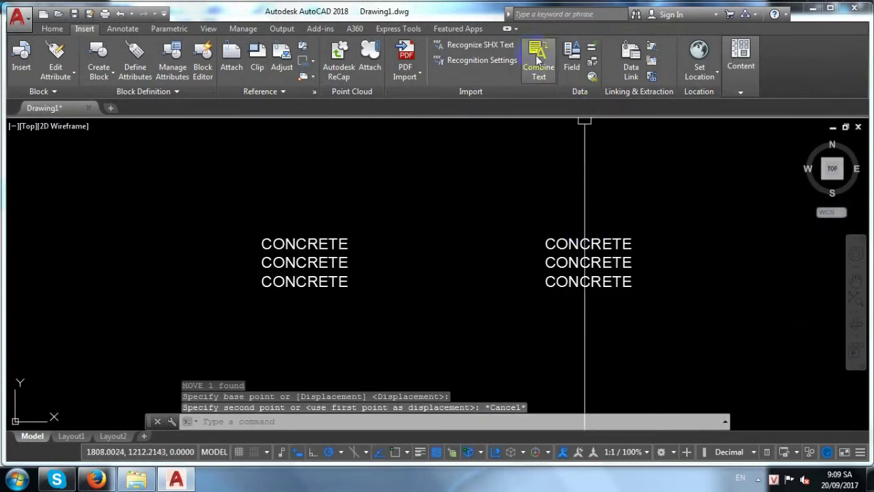
pyautogui.click(405, 30)
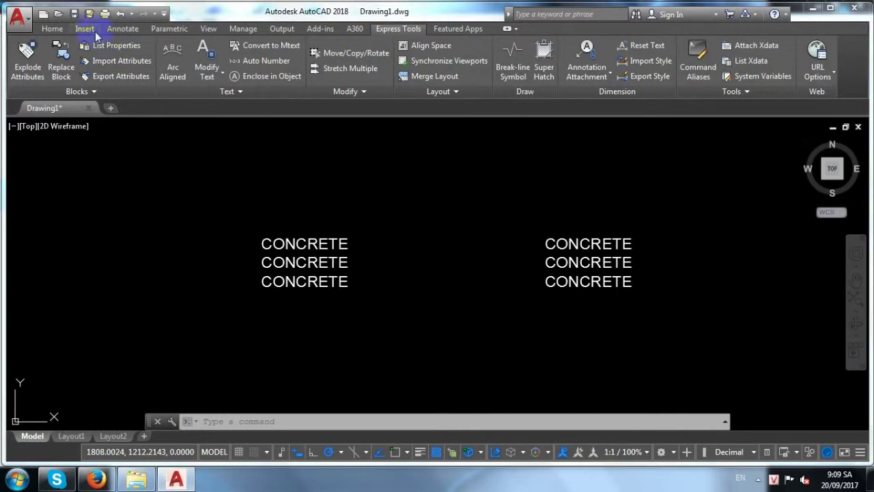
pyautogui.click(86, 30)
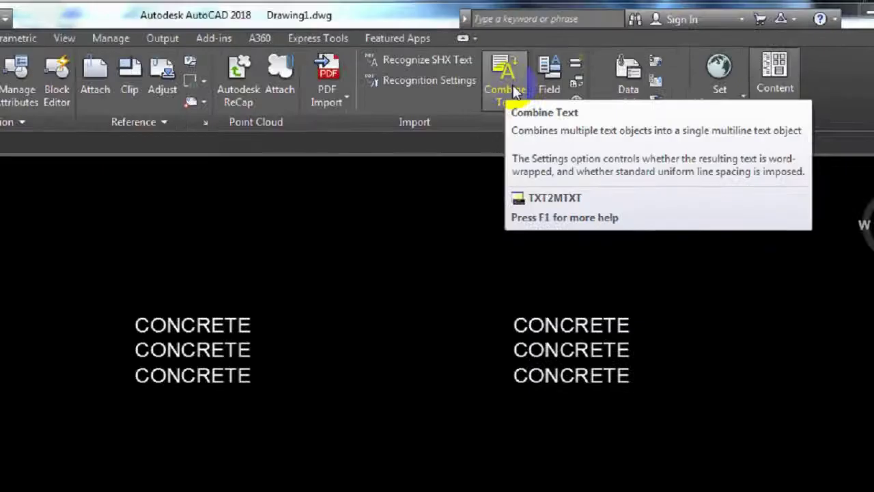
# Step: Break the combined right-hand CONCRETE text back into separate lines
pyautogui.click(448, 126)
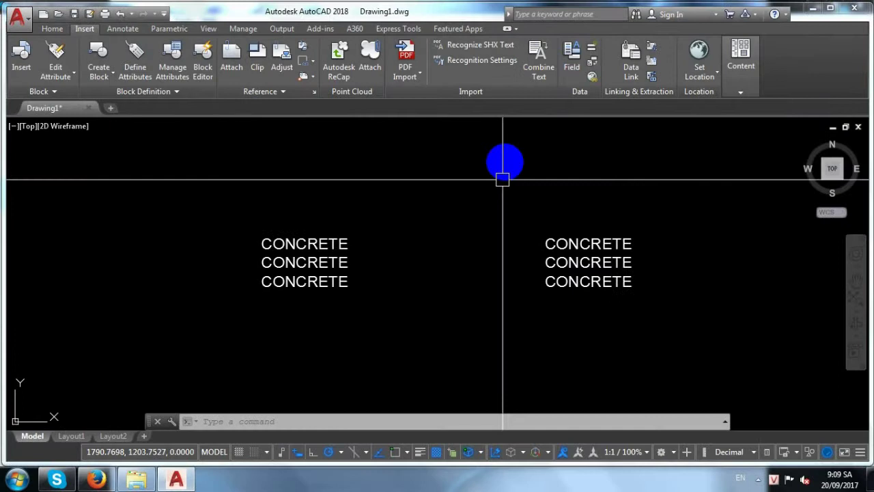
pyautogui.click(687, 305)
pyautogui.click(568, 230)
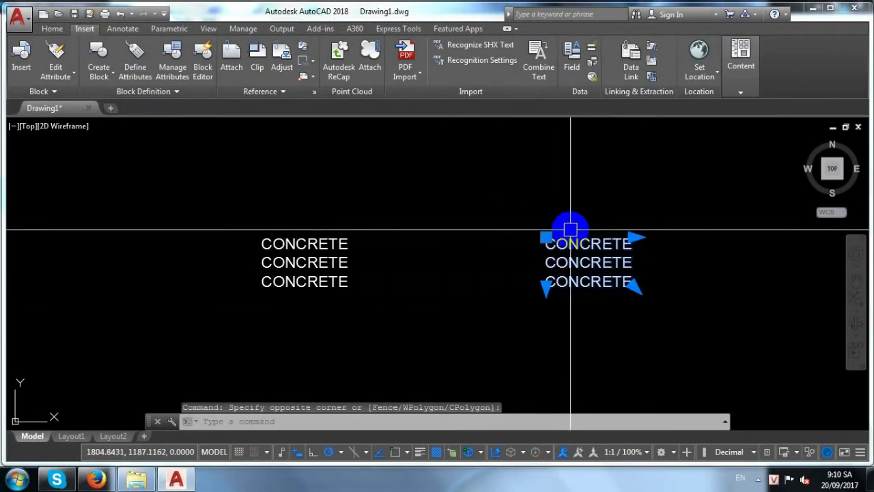
pyautogui.press('Return')
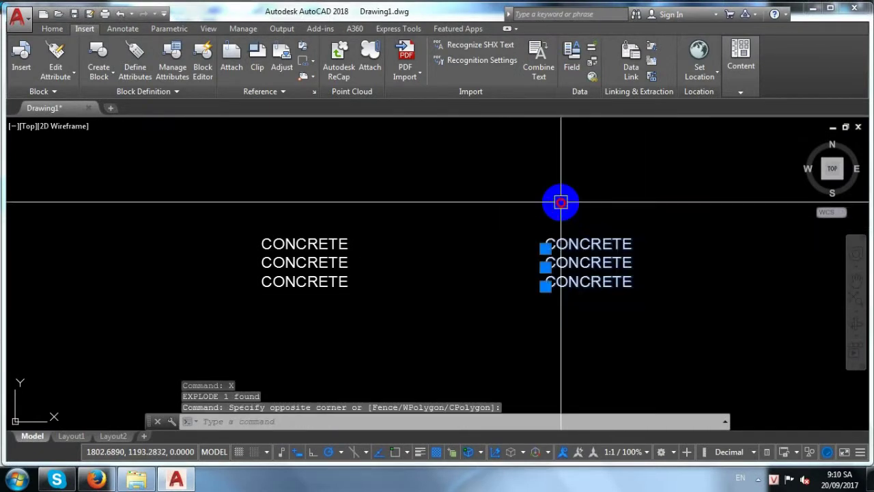
# Step: Move the three right-hand CONCRETE lines under the left ones to form a six-line stack
pyautogui.write('m')
pyautogui.press('Return')
pyautogui.click(569, 241)
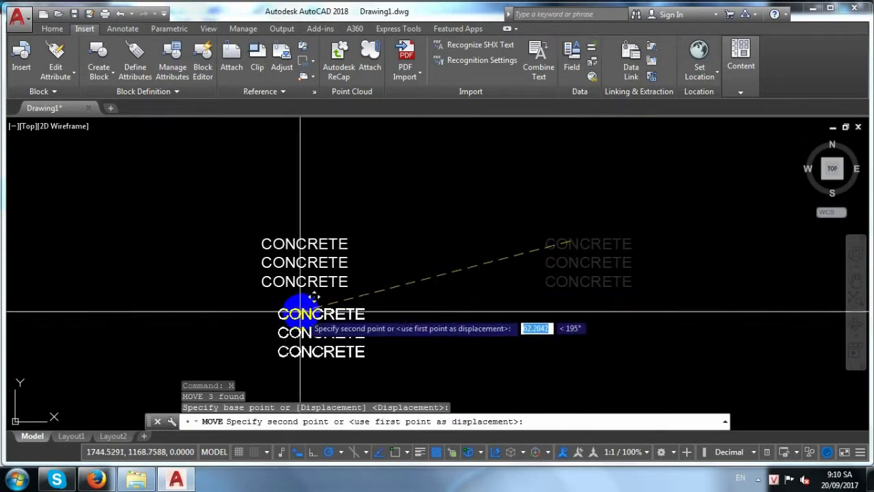
pyautogui.click(279, 303)
pyautogui.moveTo(282, 303)
pyautogui.mouseDown(button='middle')
pyautogui.moveTo(448, 248)
pyautogui.moveTo(415, 248)
pyautogui.mouseUp(button='middle')
# Step: Pick each of the six stacked CONCRETE lines in turn, then clear the selection
pyautogui.click(371, 195)
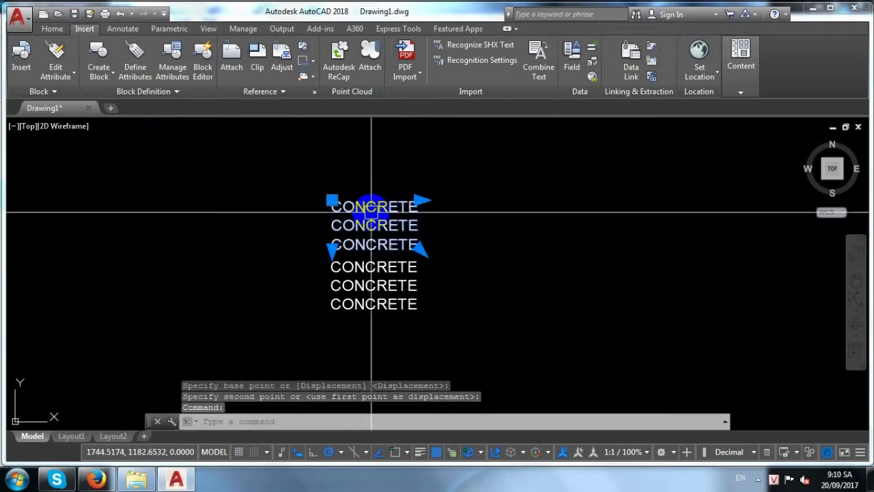
pyautogui.press('Escape')
pyautogui.click(390, 226)
pyautogui.click(390, 239)
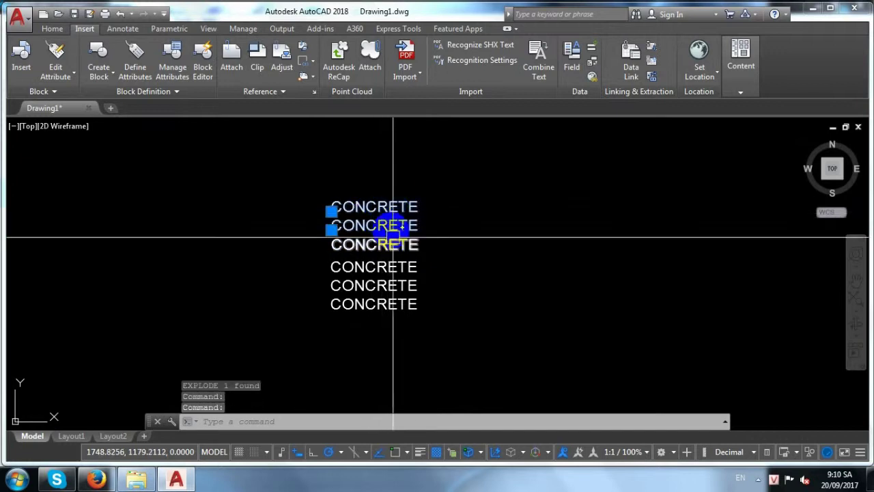
pyautogui.click(418, 267)
pyautogui.click(418, 287)
pyautogui.click(407, 304)
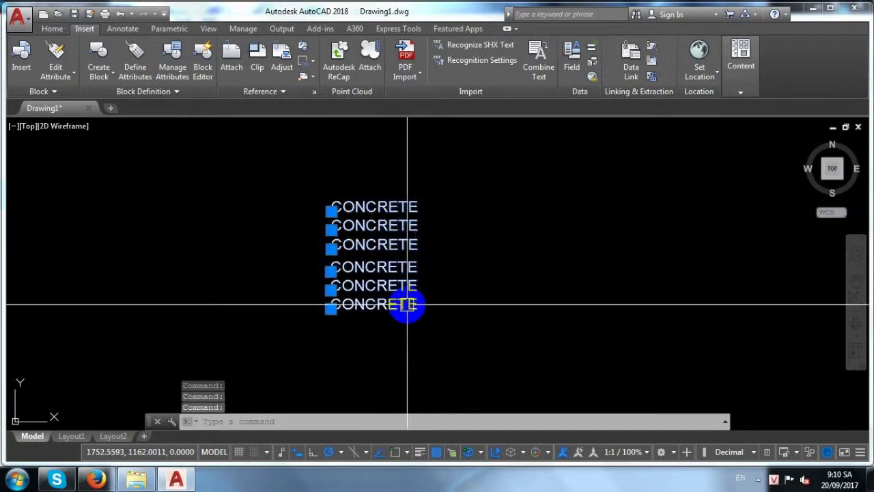
pyautogui.press('Escape')
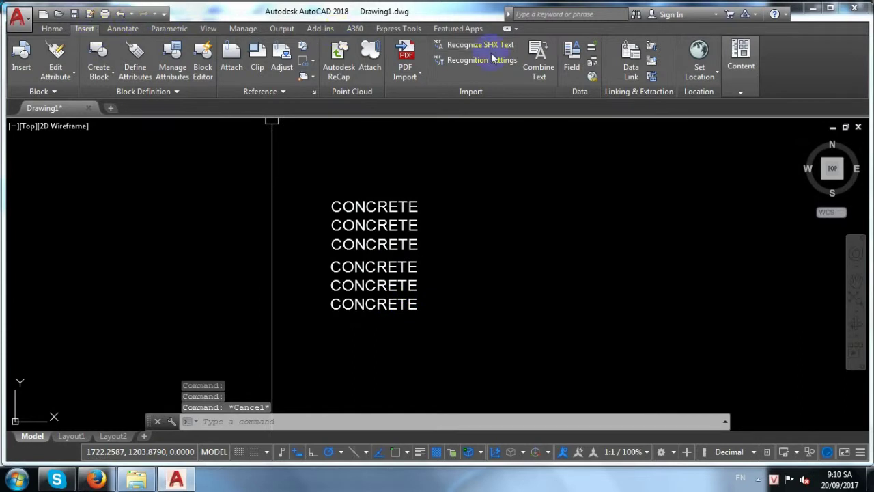
# Step: Copy all six CONCRETE lines to the right as a second column
pyautogui.click(552, 318)
pyautogui.click(344, 179)
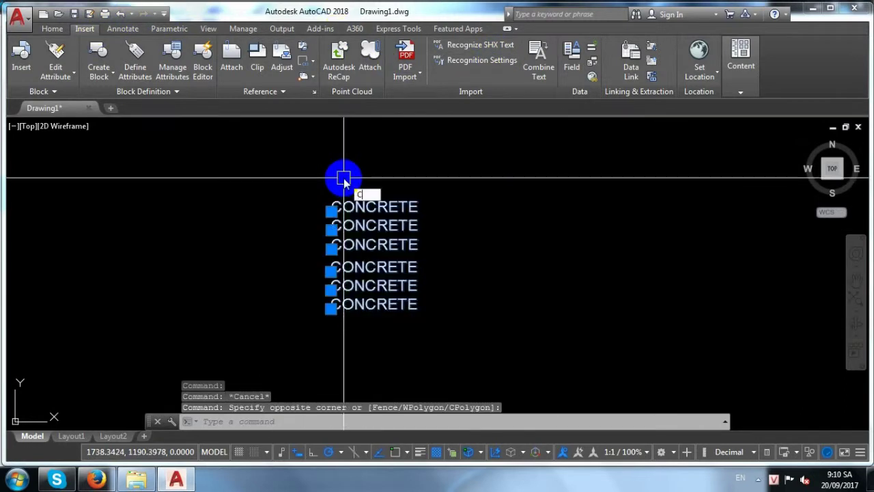
pyautogui.write('o')
pyautogui.press('Return')
pyautogui.click(344, 178)
pyautogui.click(556, 178)
pyautogui.press('Escape')
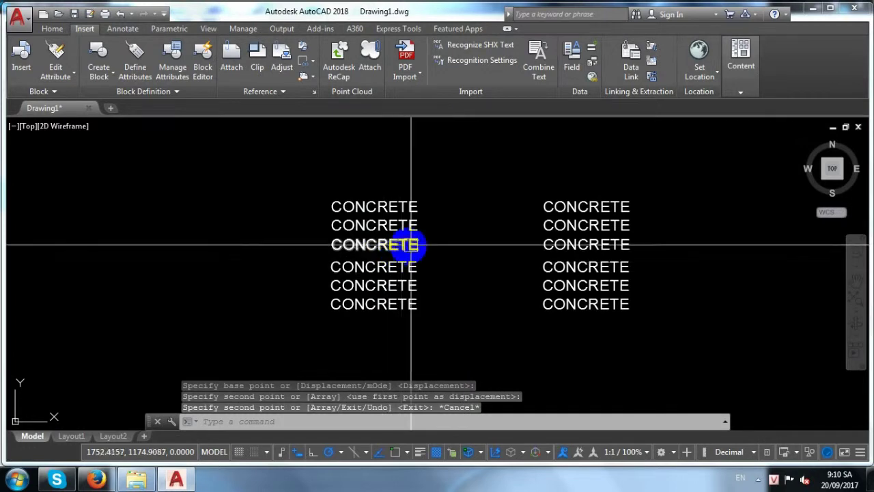
# Step: Merge the six left CONCRETE lines into one MText with Express Tools Convert to Mtext
pyautogui.click(398, 28)
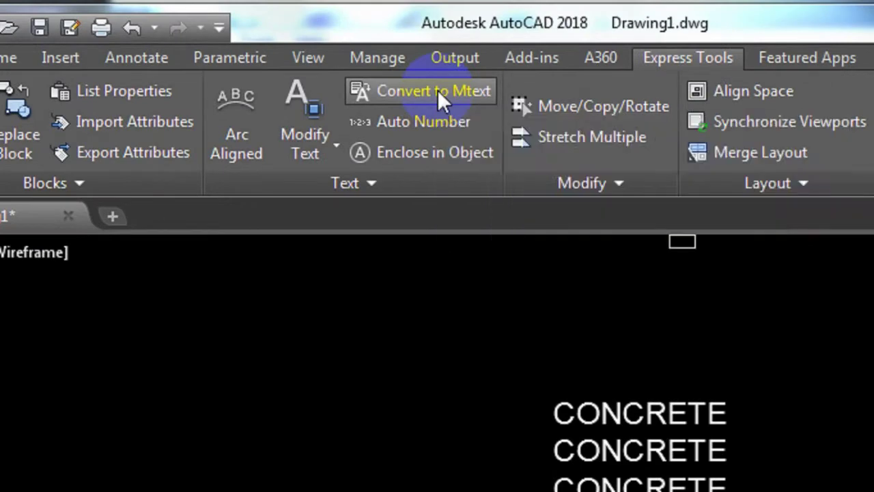
pyautogui.click(437, 89)
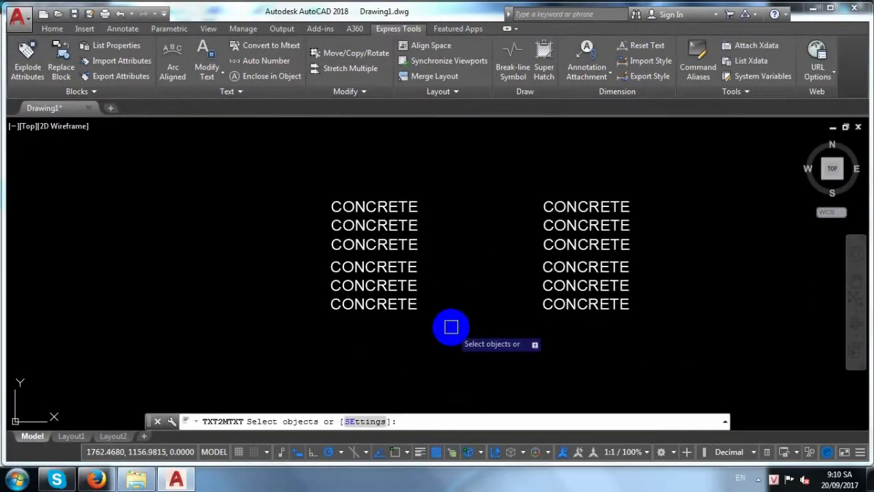
pyautogui.click(451, 327)
pyautogui.click(347, 171)
pyautogui.press('Return')
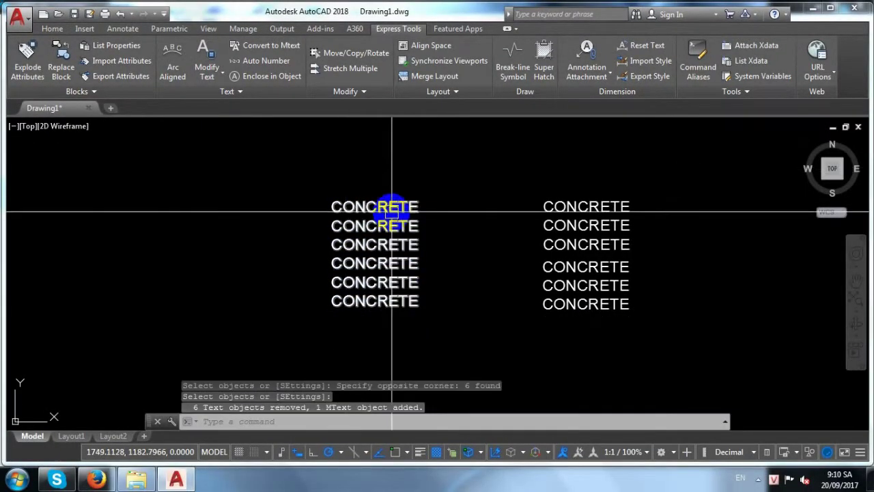
pyautogui.doubleClick(391, 212)
pyautogui.click(481, 257)
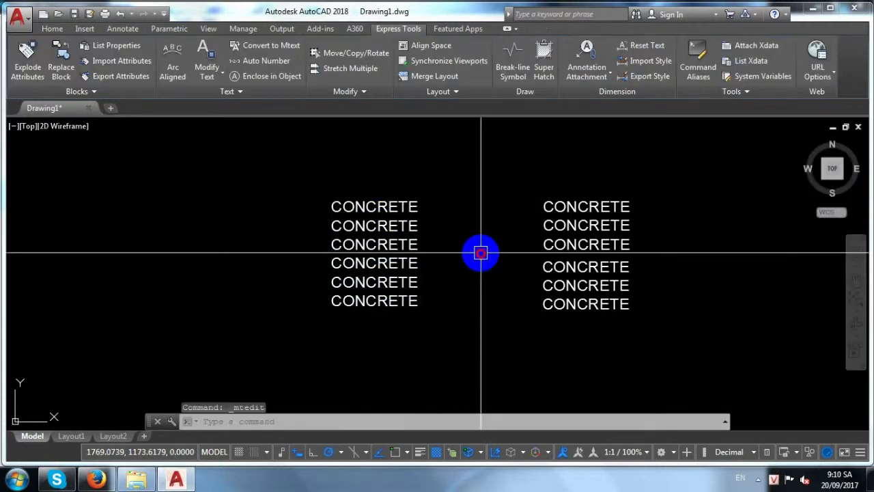
# Step: Pick each of the six right-hand CONCRETE lines to confirm they are separate, then deselect
pyautogui.moveTo(481, 254); pyautogui.dragTo(424, 253, button='middle')
pyautogui.click(509, 208)
pyautogui.click(523, 226)
pyautogui.click(533, 244)
pyautogui.click(562, 267)
pyautogui.click(562, 287)
pyautogui.click(563, 305)
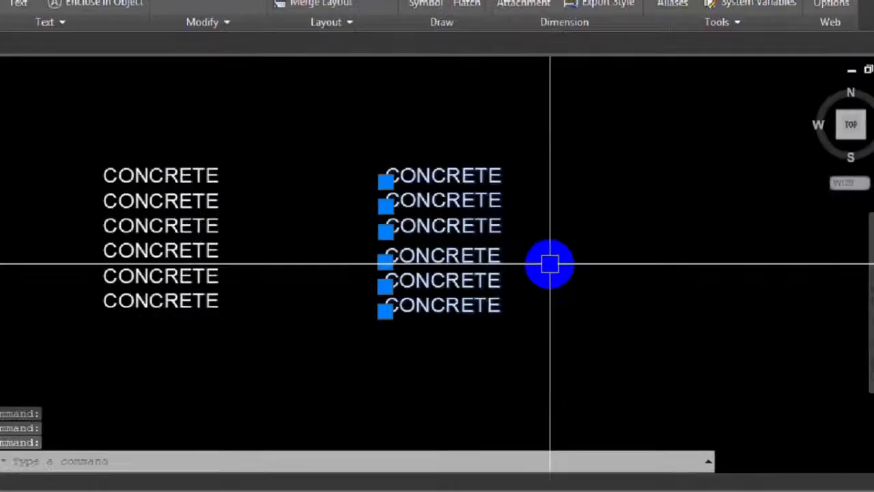
pyautogui.press('Escape')
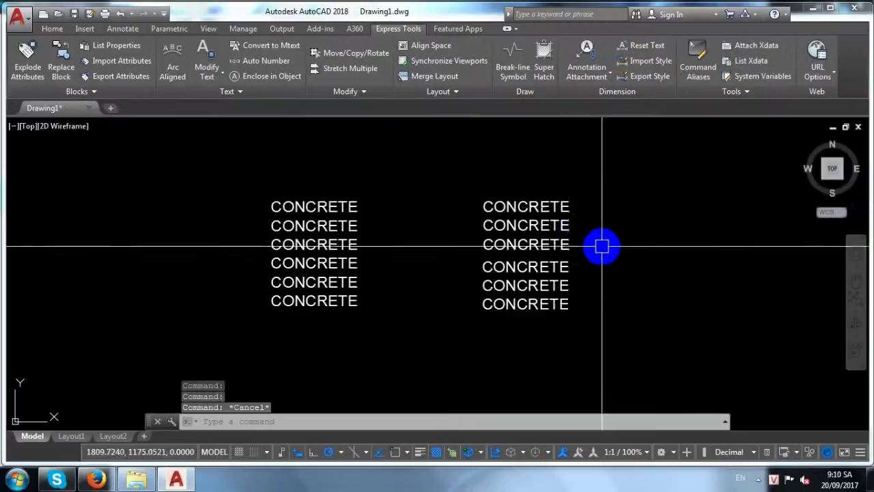
pyautogui.click(97, 30)
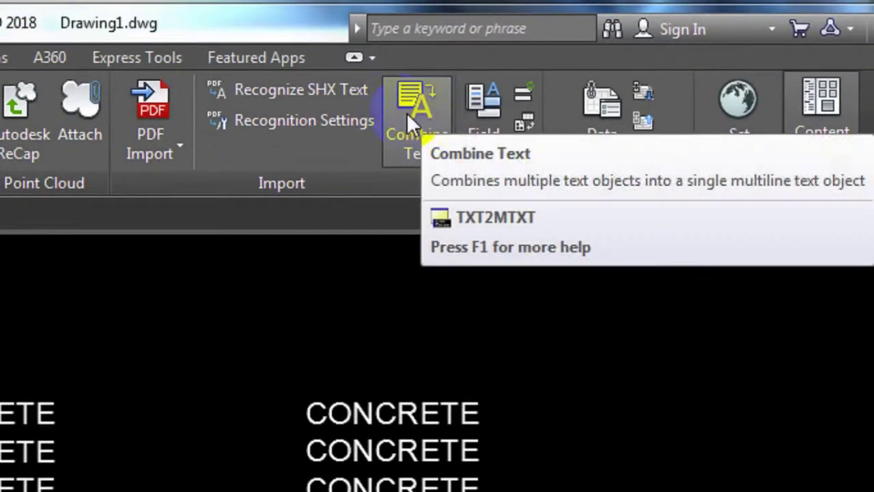
# Step: Combine the six right-hand CONCRETE lines into one MText with Combine Text
pyautogui.click(540, 50)
pyautogui.click(595, 170)
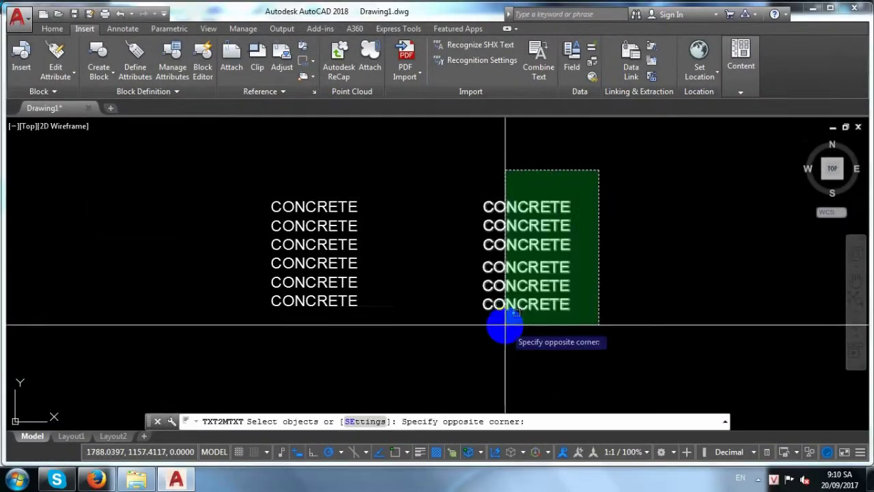
pyautogui.click(504, 321)
pyautogui.press('Return')
pyautogui.doubleClick(550, 278)
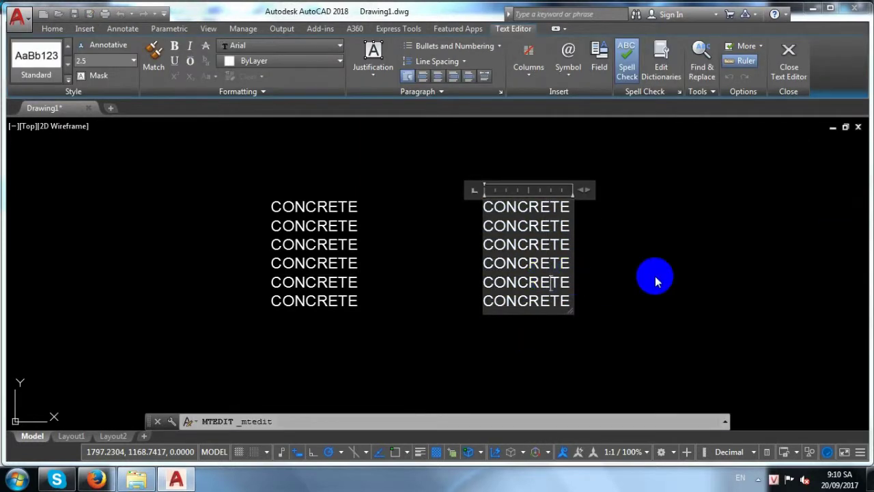
pyautogui.click(655, 280)
pyautogui.scroll(2, 431, 253)
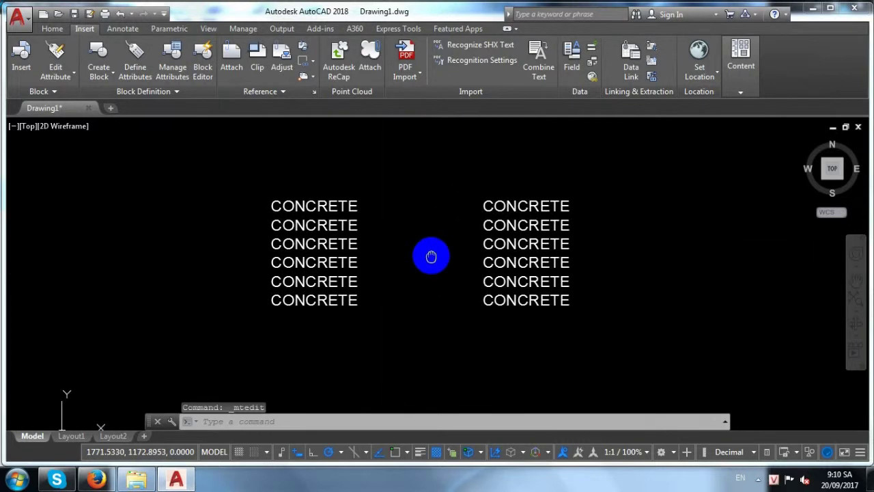
pyautogui.moveTo(431, 253); pyautogui.dragTo(440, 278, button='middle')
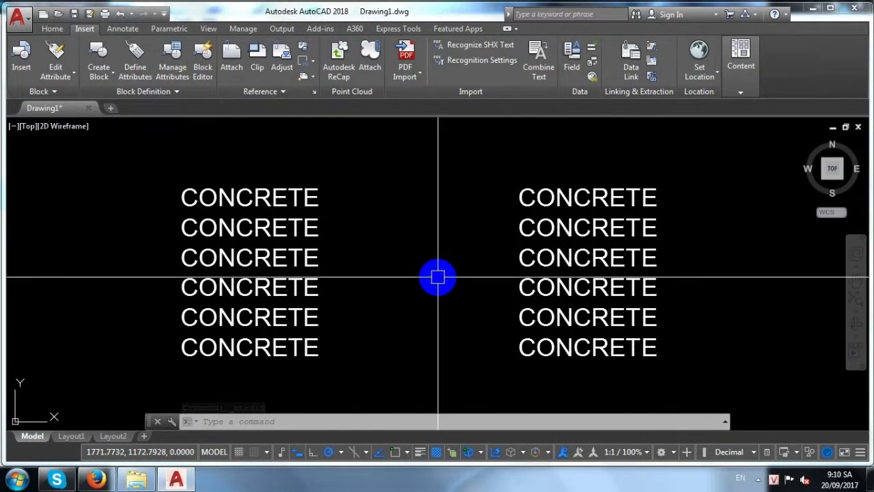
pyautogui.scroll(-2, 438, 277)
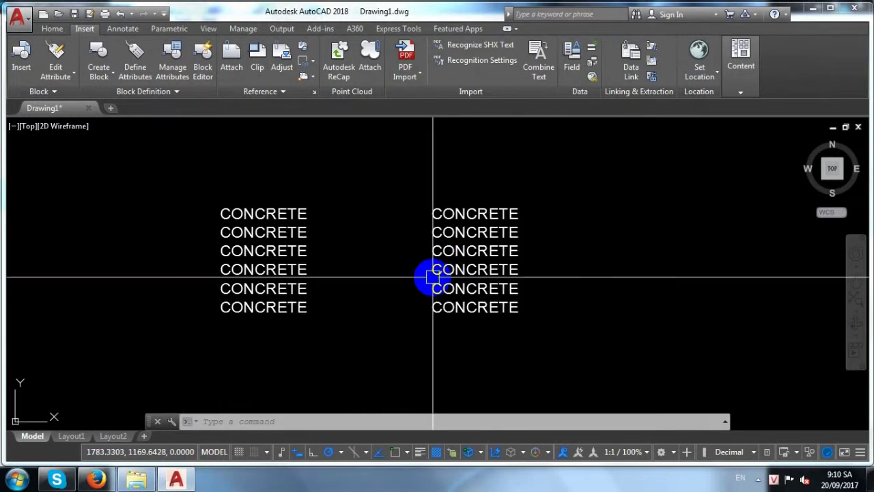
pyautogui.moveTo(433, 277); pyautogui.dragTo(447, 278, button='middle')
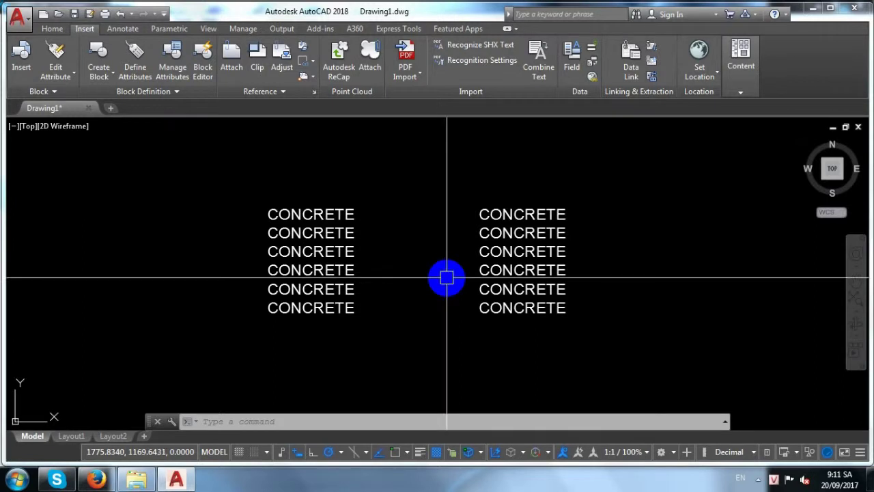
pyautogui.moveTo(410, 275); pyautogui.dragTo(416, 276, button='middle')
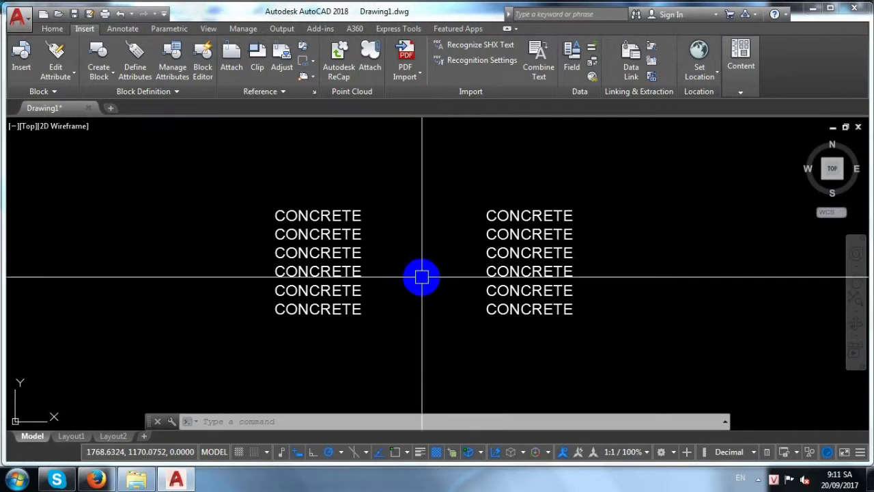